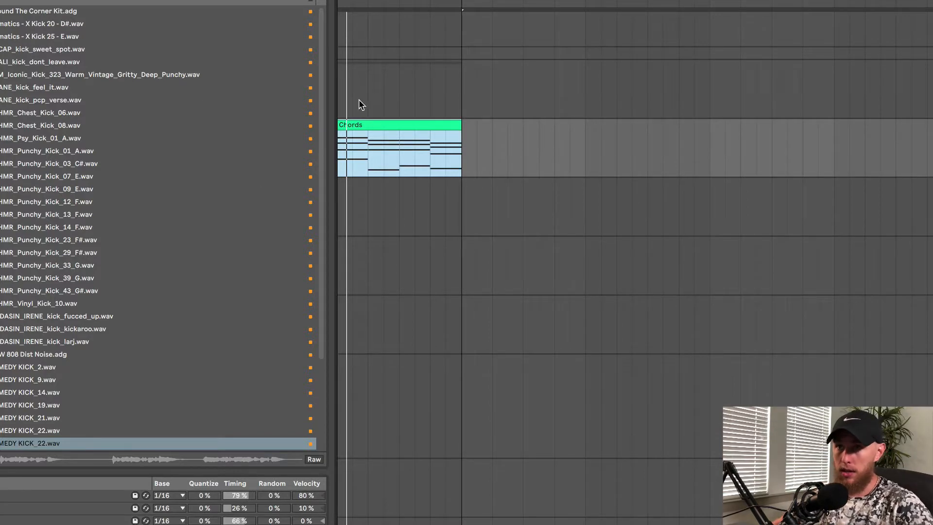
Play the chords clip, open the Serum instrument and switch on the Reverb effect in its FX section
key(space)
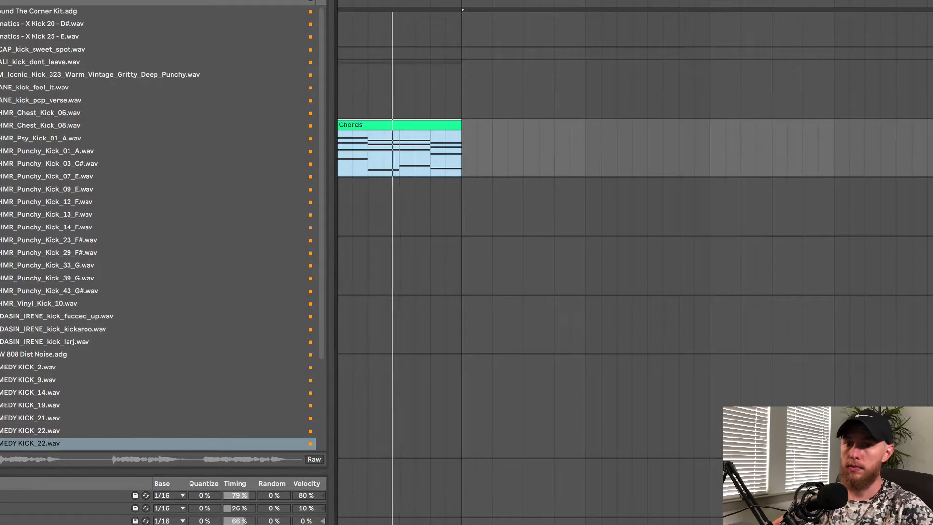
key(alt+super+p)
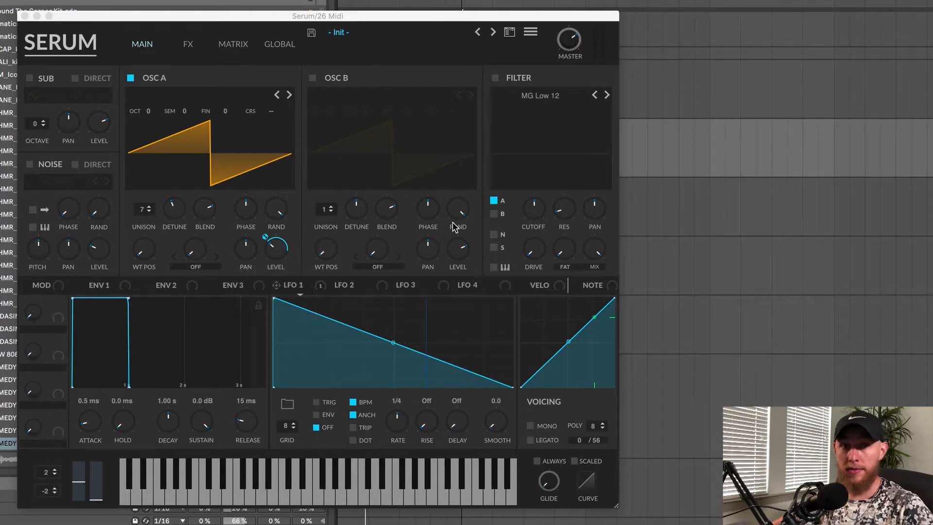
click(188, 46)
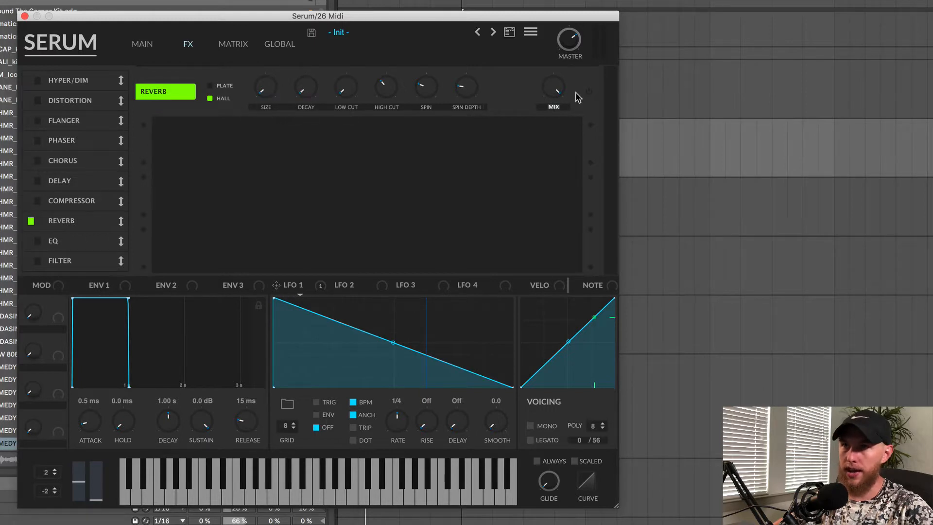
click(591, 93)
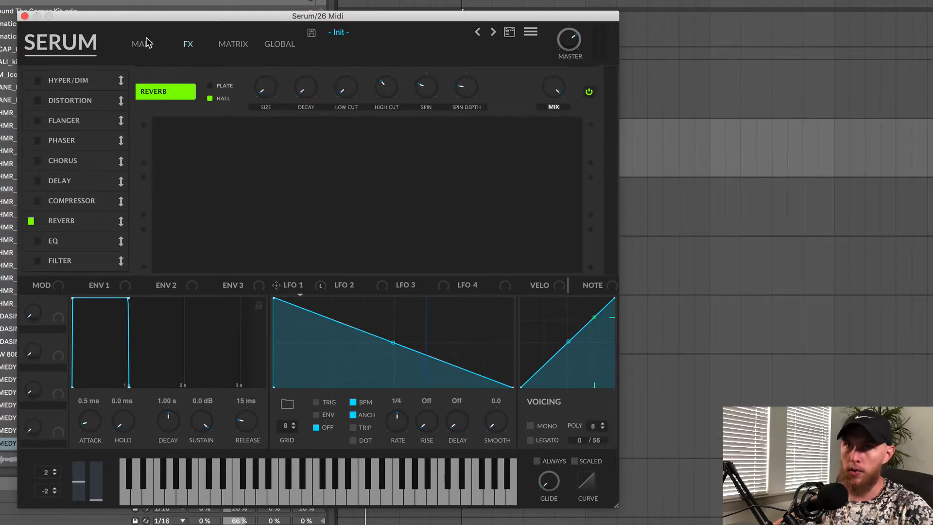
click(589, 92)
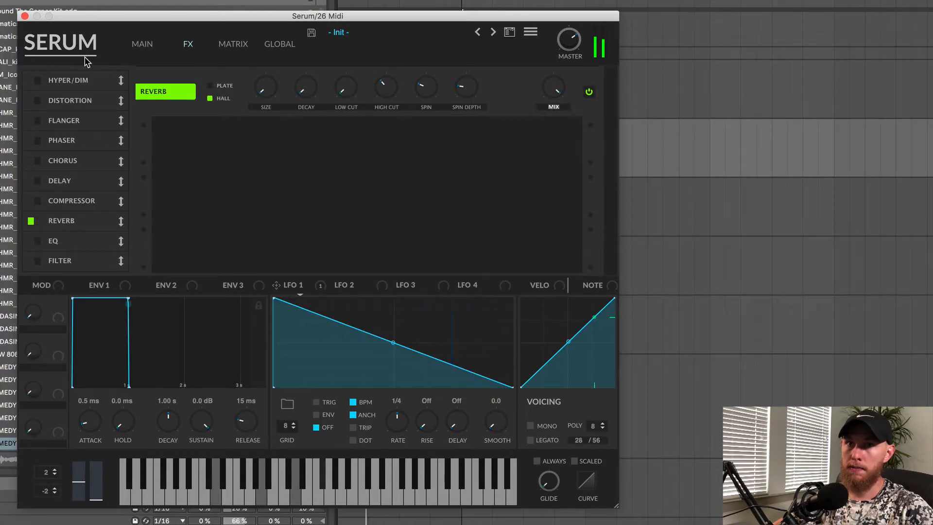
Review Serum's Reverb settings in the FX section and close the plugin window
click(25, 16)
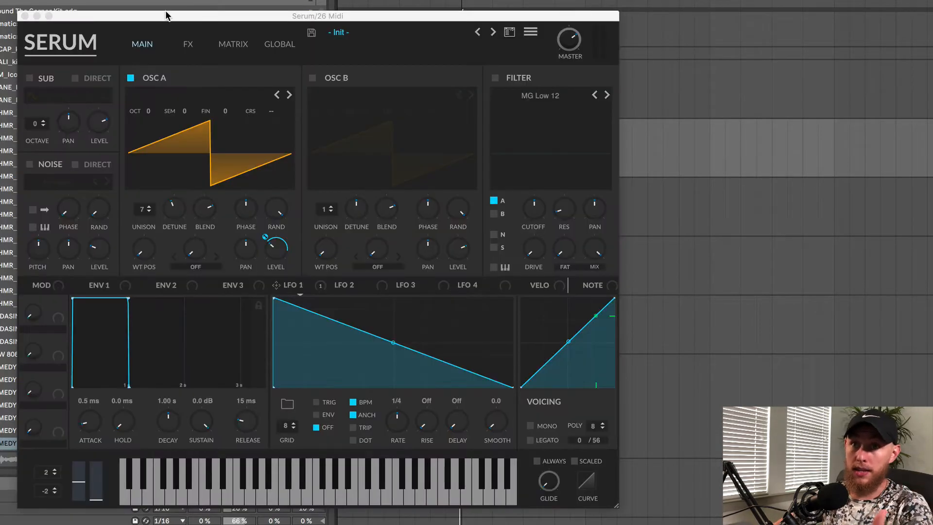
click(203, 44)
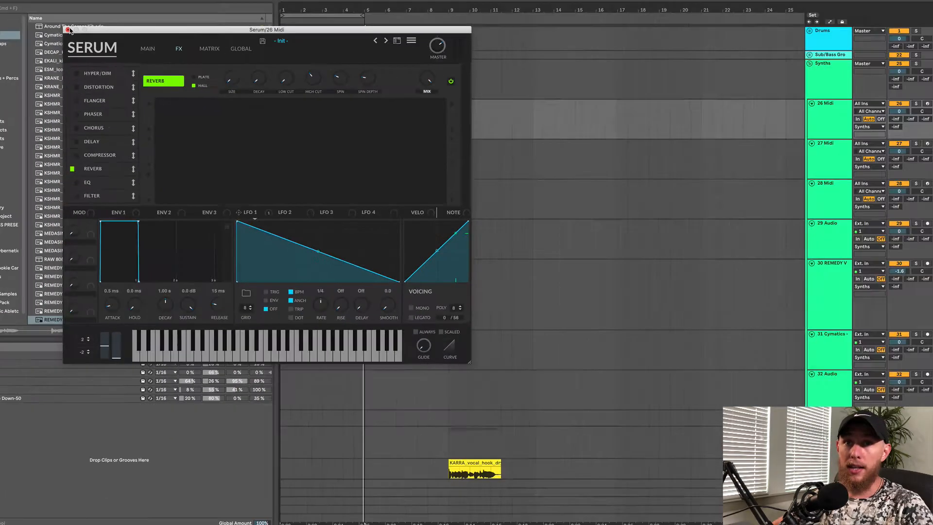
click(25, 16)
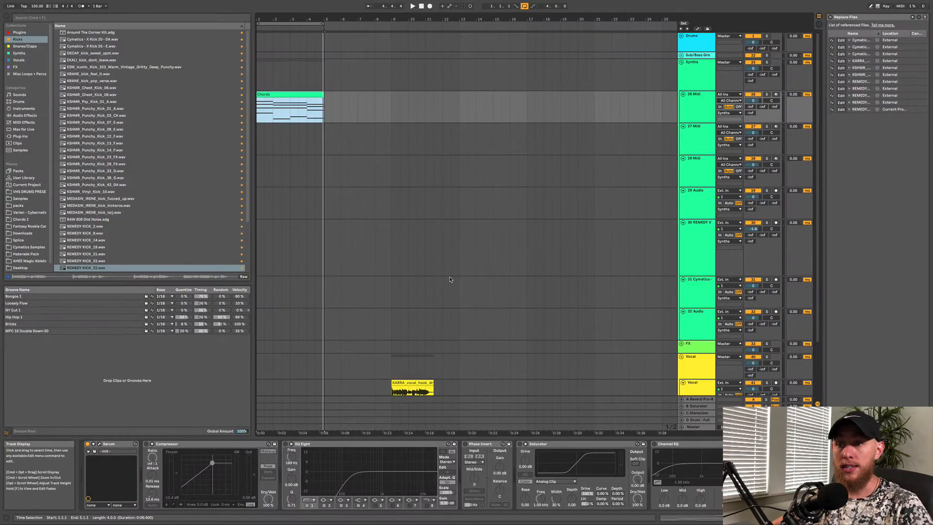
Select the Vocal track and expand the chain list of its VR Nexus Delay and Reverb rack
scroll(450, 280, down, 3)
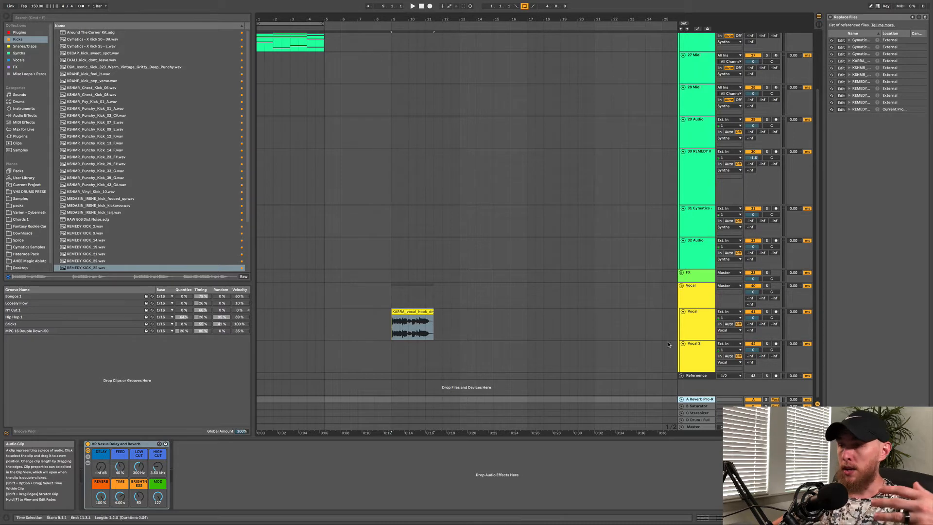
click(692, 312)
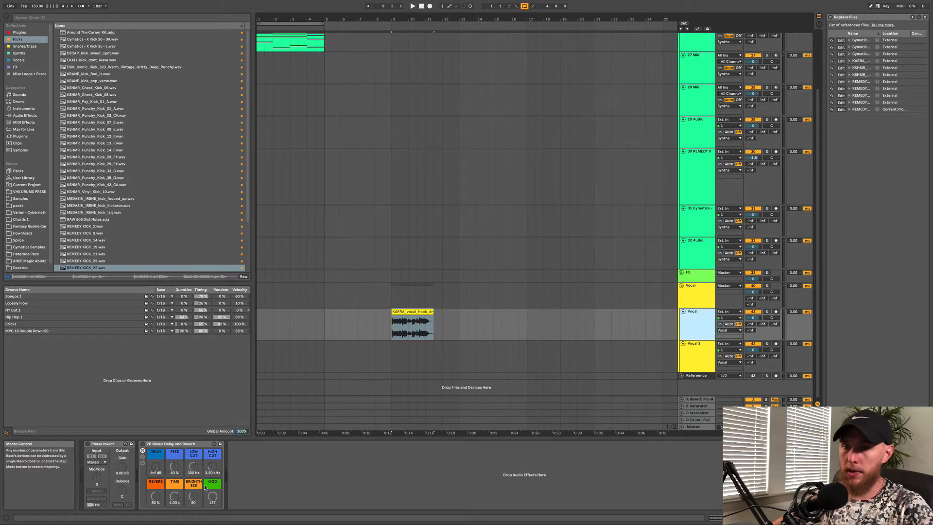
click(143, 444)
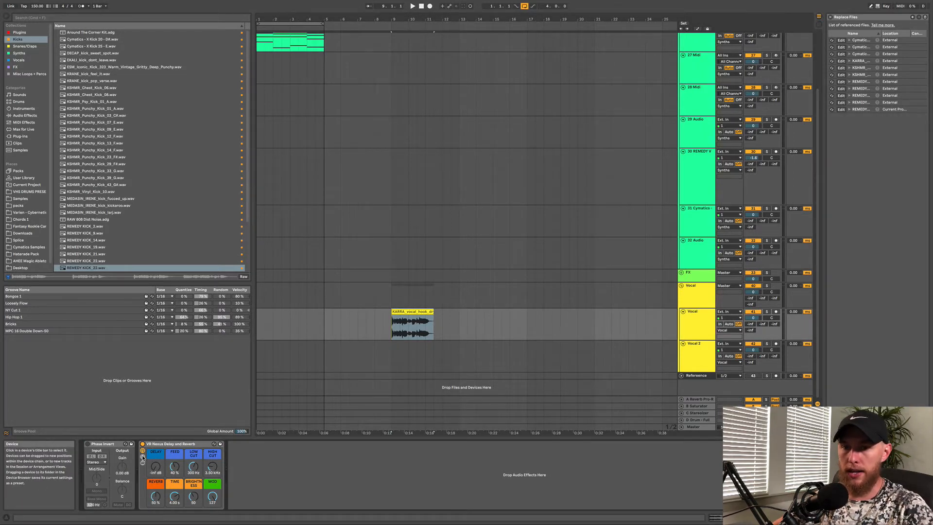
click(143, 457)
click(238, 462)
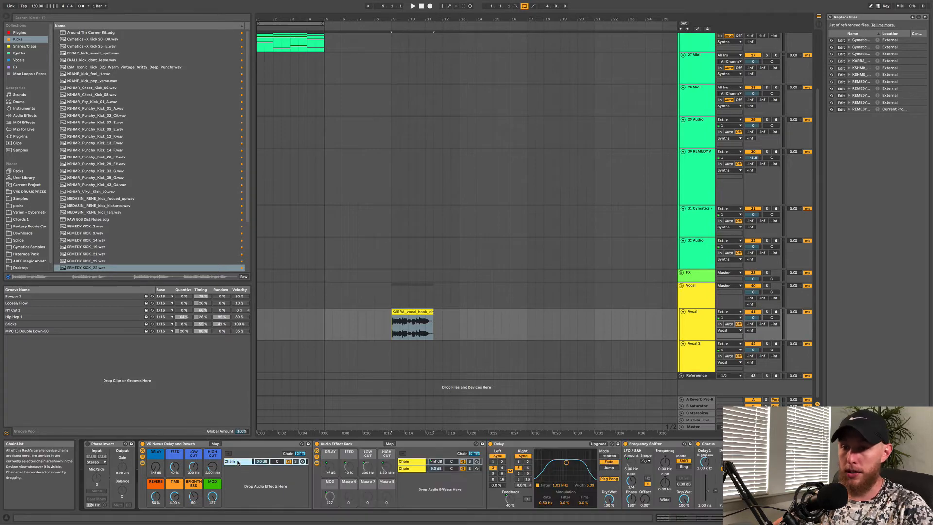
Adjust the Reverb macro on the vocal's VR Nexus Delay and Reverb rack while previewing playback
scroll(534, 474, right, 5)
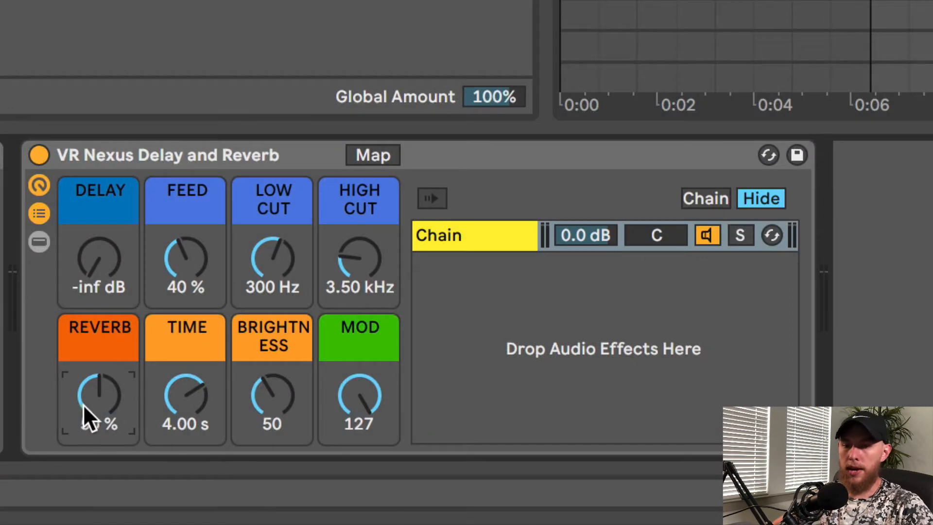
drag(83, 404, 112, 450)
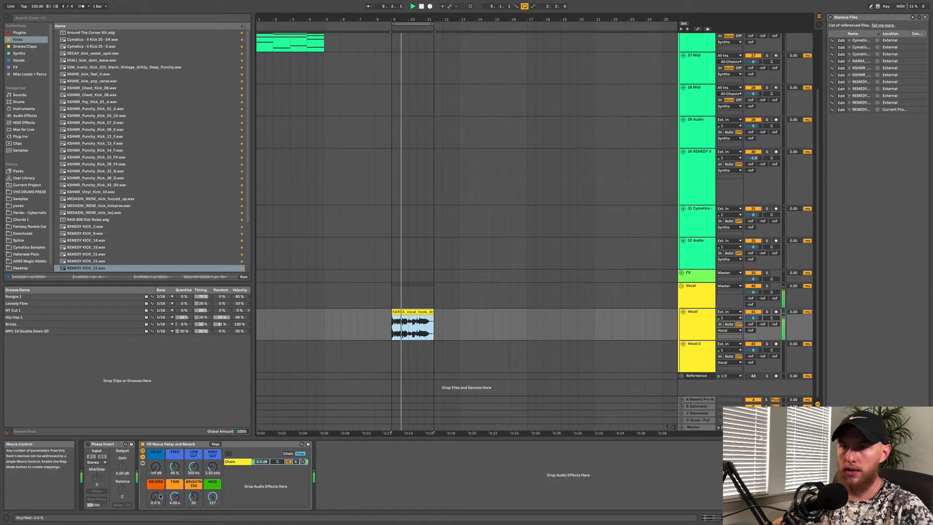
drag(159, 497, 159, 494)
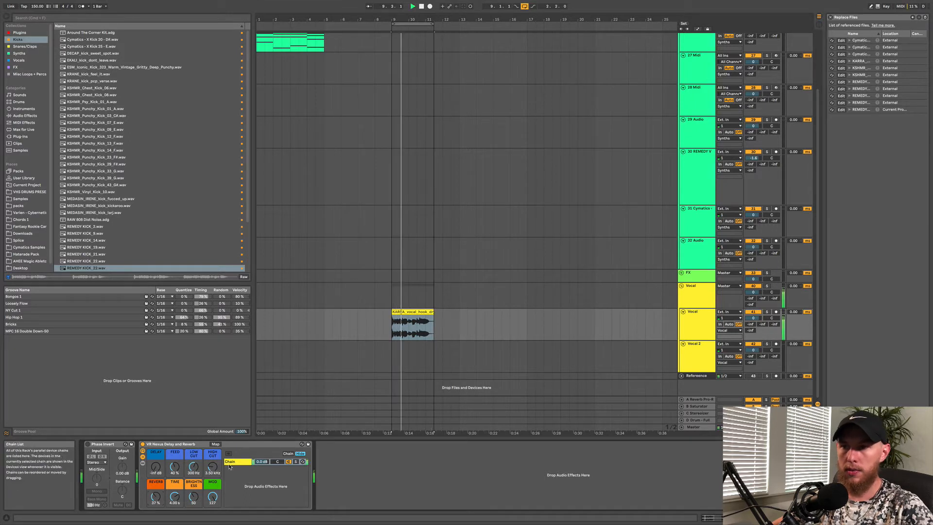
drag(157, 499, 157, 509)
key(space)
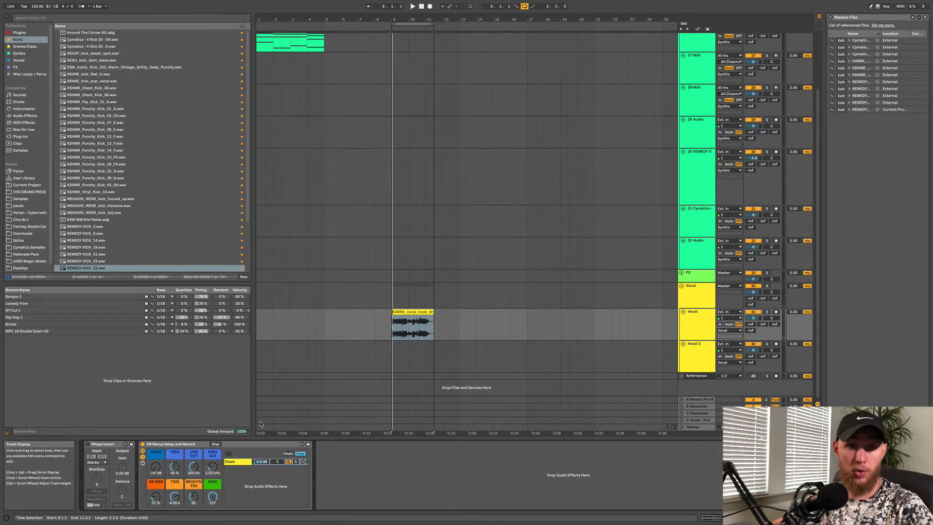
double_click(156, 498)
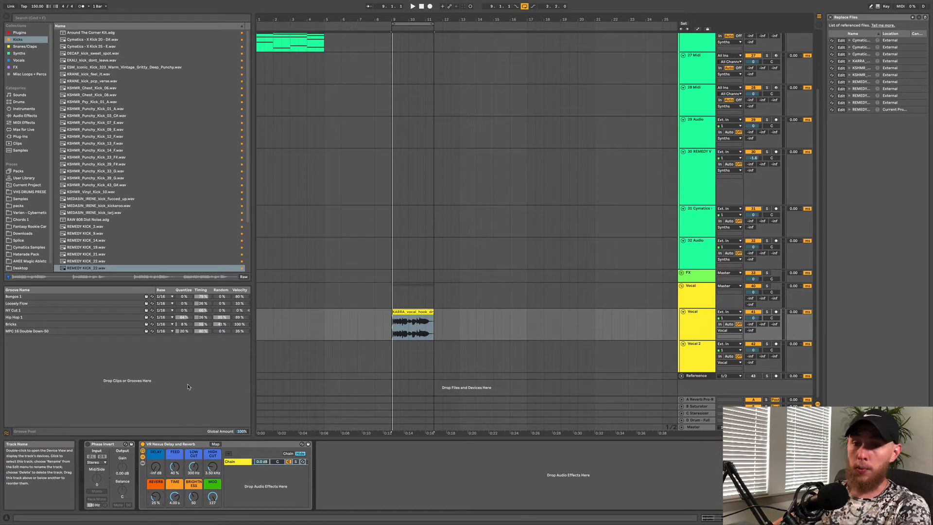
Inspect the VR Nexus Delay and Reverb device on the A Reverb Pro-R return track
click(161, 443)
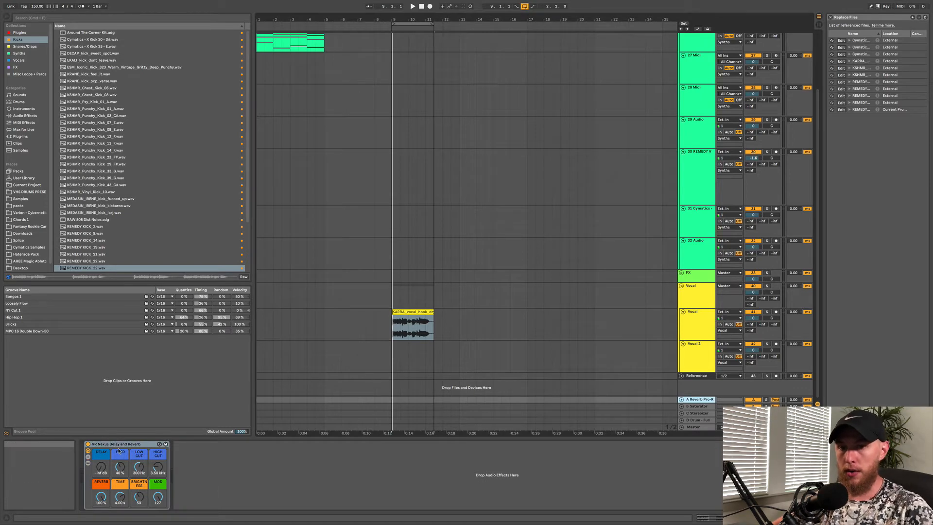
click(102, 500)
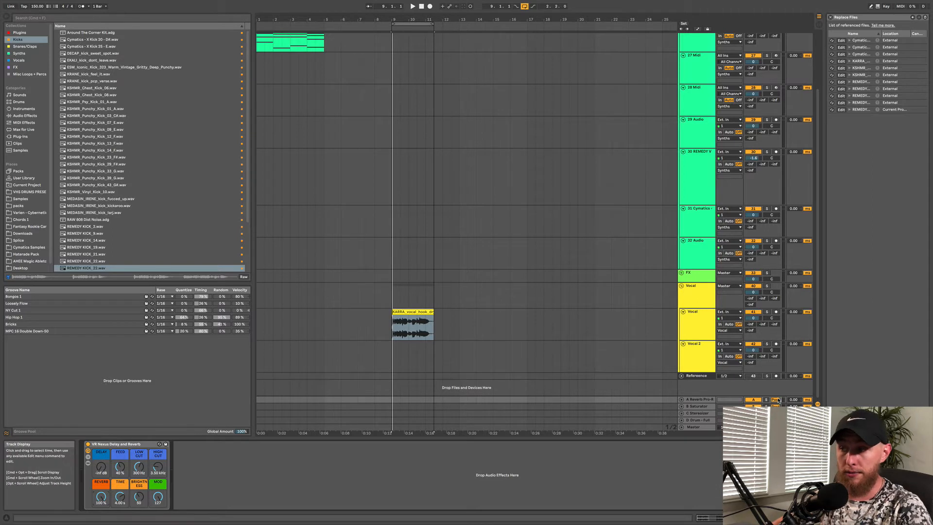
click(704, 399)
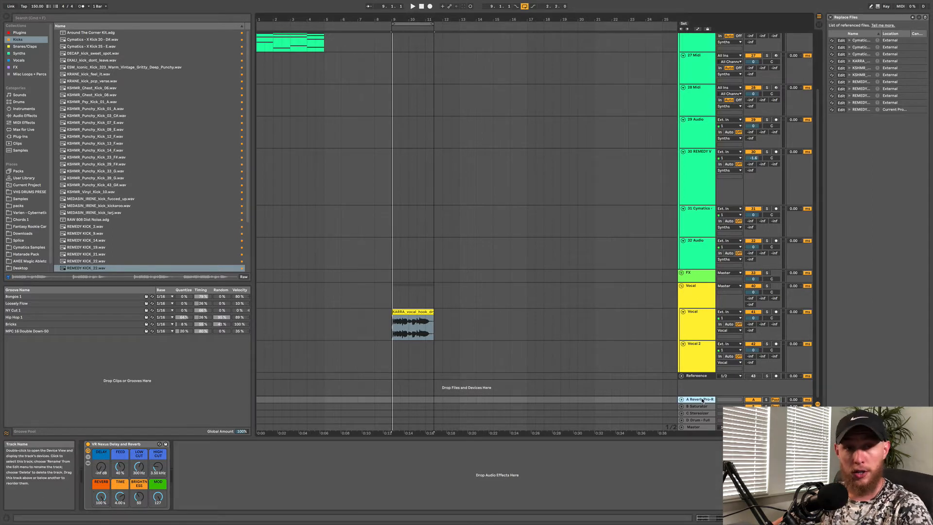
click(101, 497)
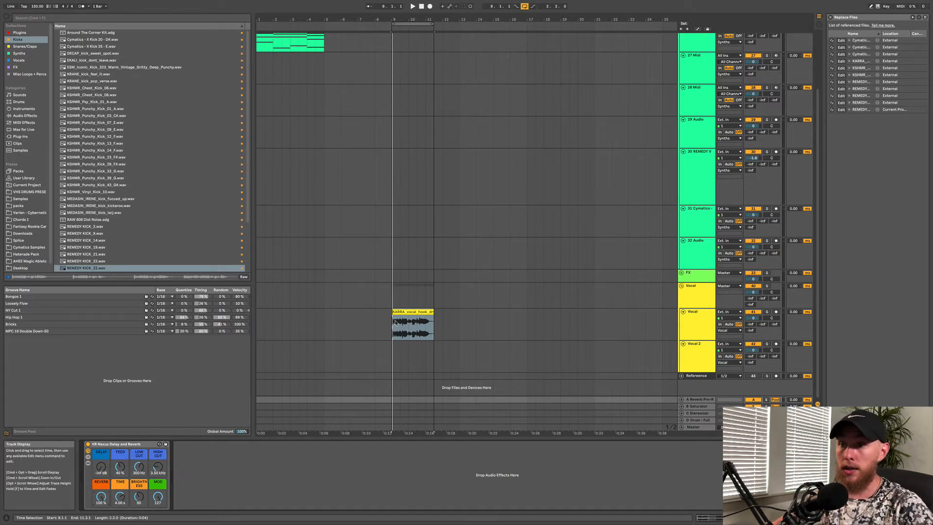
click(412, 312)
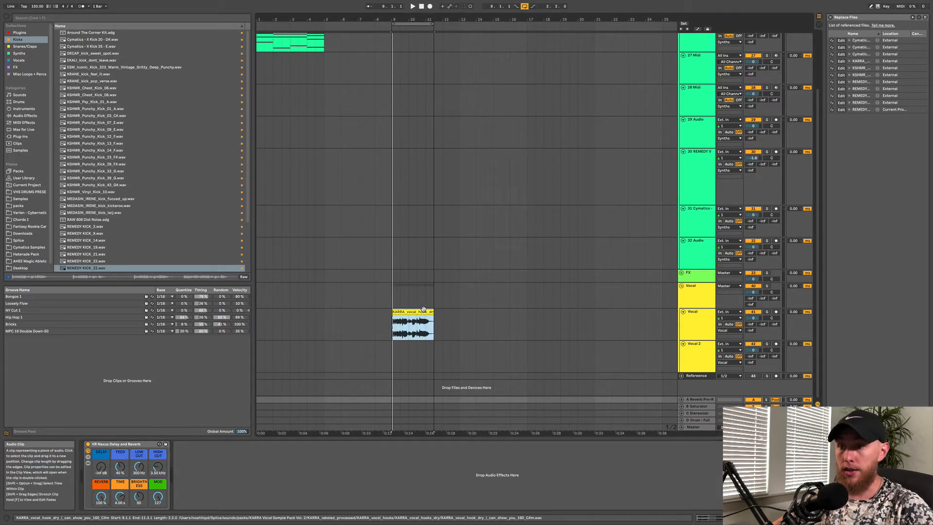
click(698, 399)
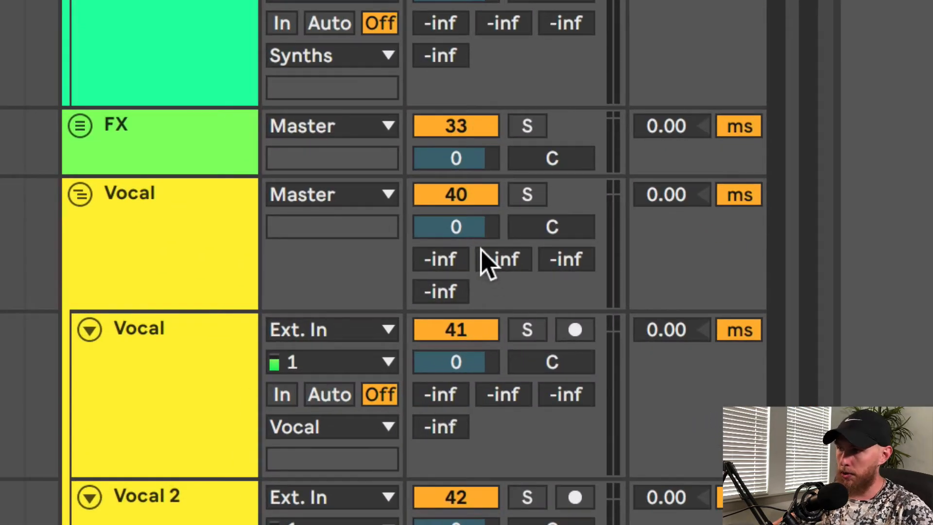
Raise the Vocal group's send to the reverb return to about -22.5 dB
drag(440, 259, 440, 248)
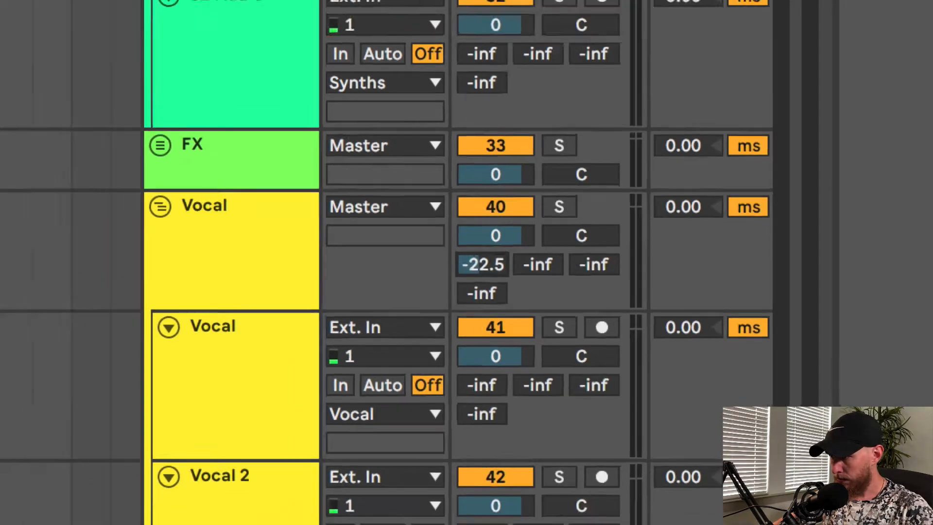
drag(750, 300, 750, 297)
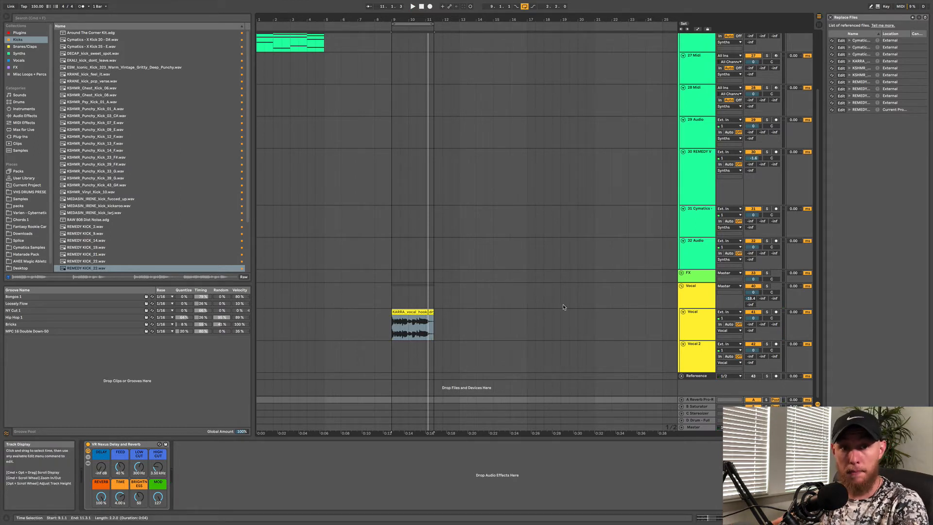
Select the REMEDY VOX clip and play back from the start of the buildup section
click(399, 334)
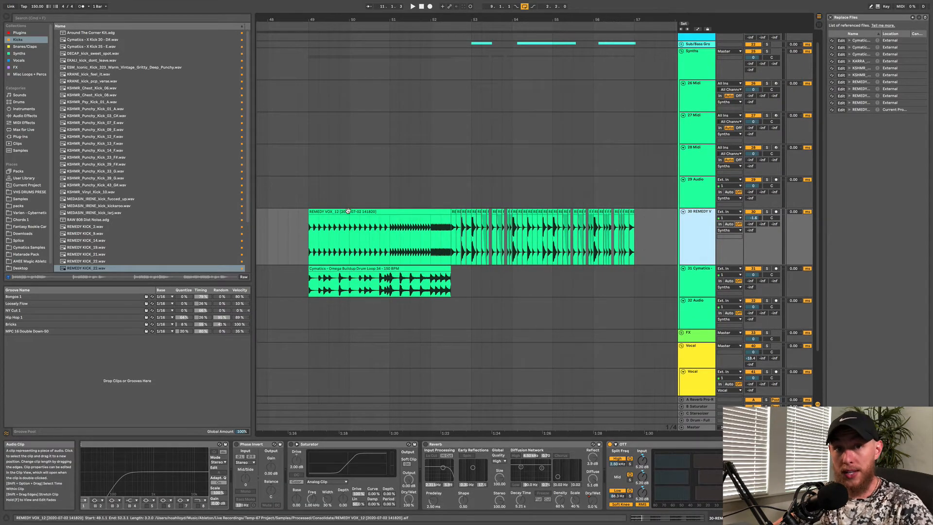
click(391, 213)
scroll(387, 193, down, 2)
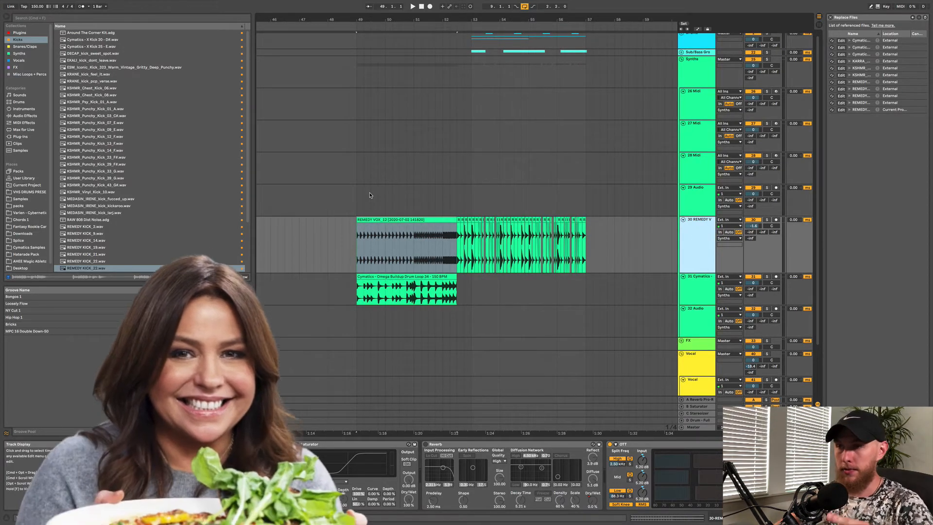
click(355, 260)
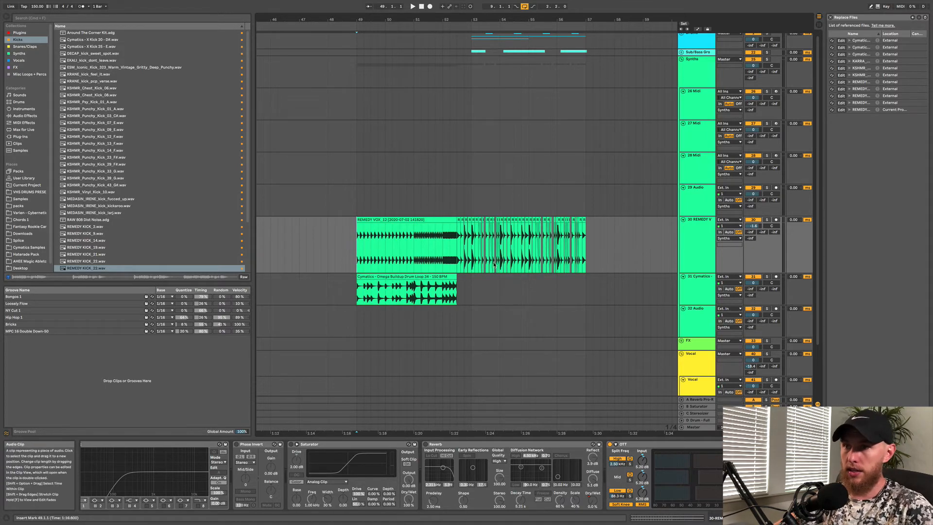
key(space)
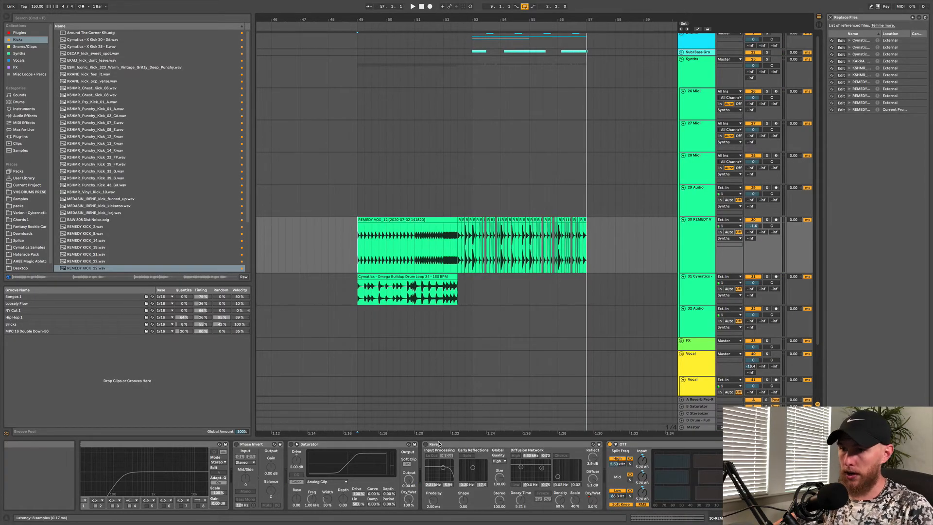
Show the Reverb dry/wet automation ramp on the REMEDY VOX track, select the ramp section and play it
click(425, 444)
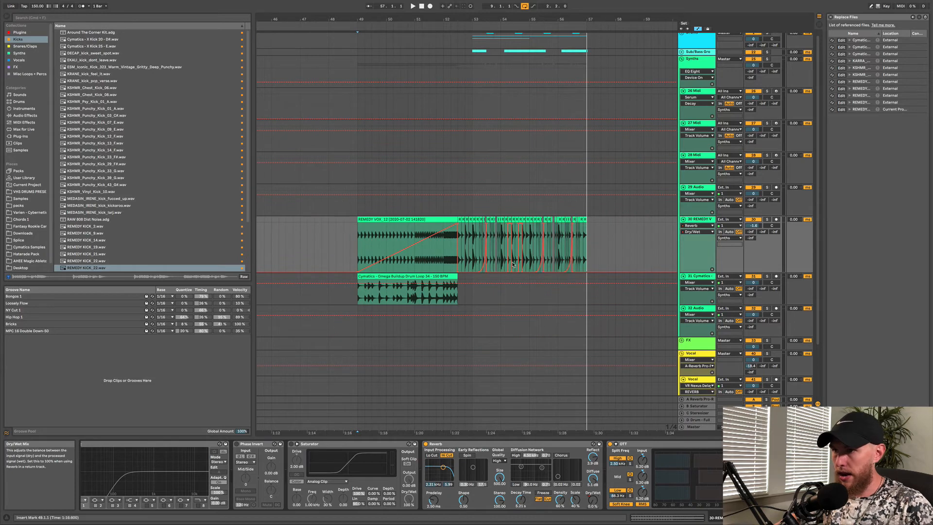
scroll(527, 251, up, 3)
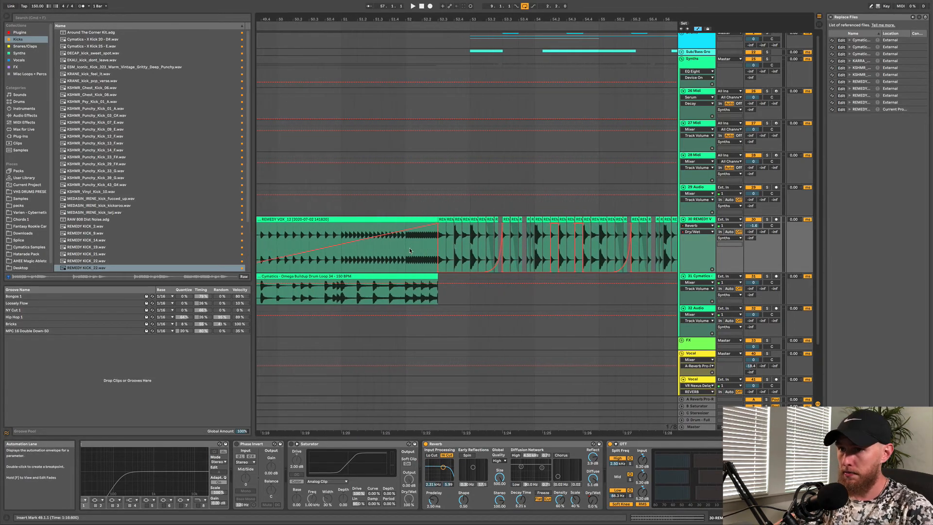
scroll(311, 251, left, 5)
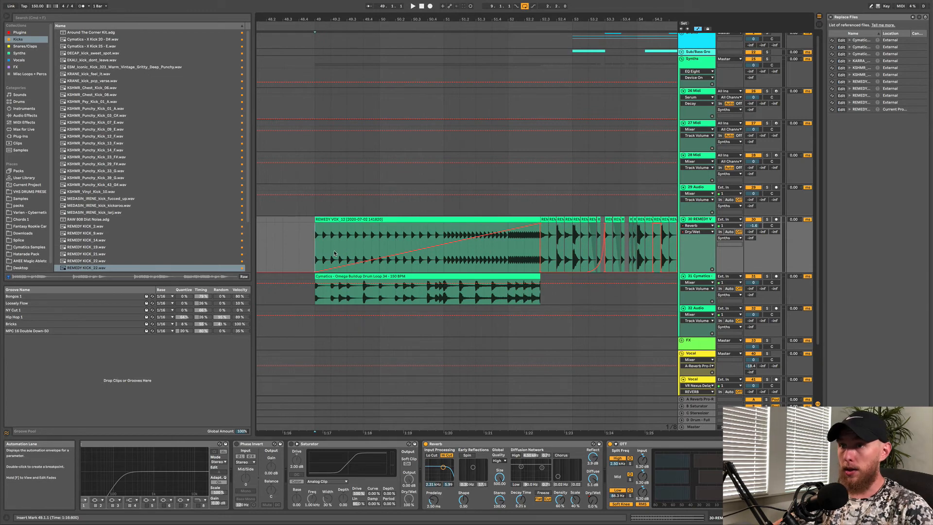
drag(334, 253, 519, 256)
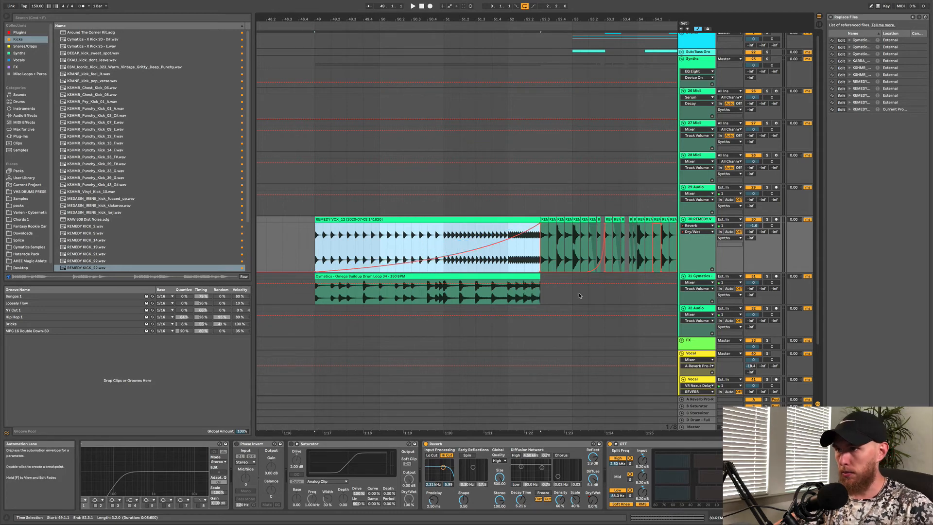
scroll(510, 251, right, 5)
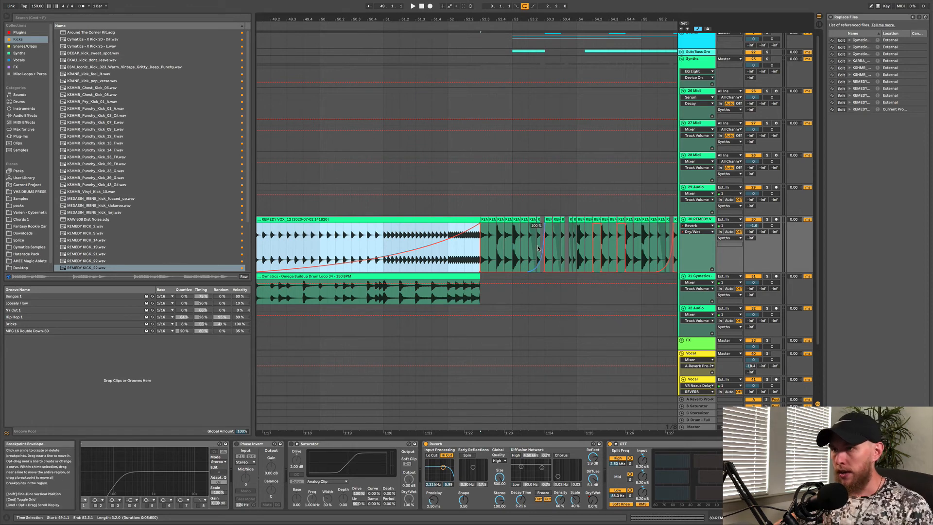
key(space)
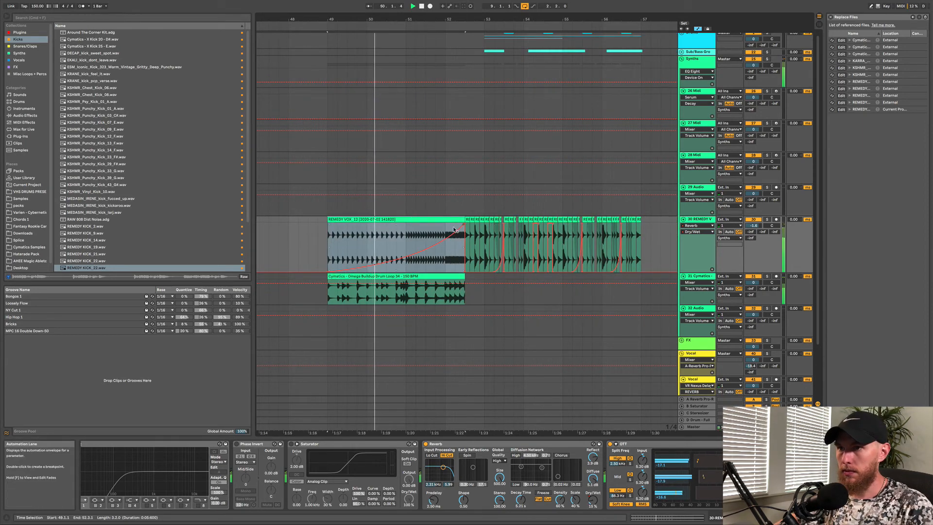